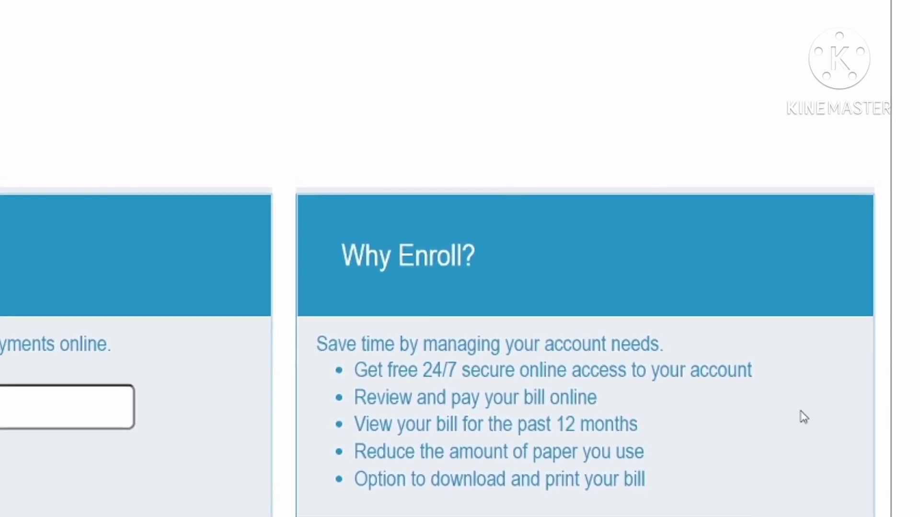
# Review the benefits listed under Why Enroll and open the enrolment process for a new online account.
pyautogui.scroll(-3, 804, 415)
pyautogui.moveTo(322, 215); pyautogui.dragTo(664, 217)
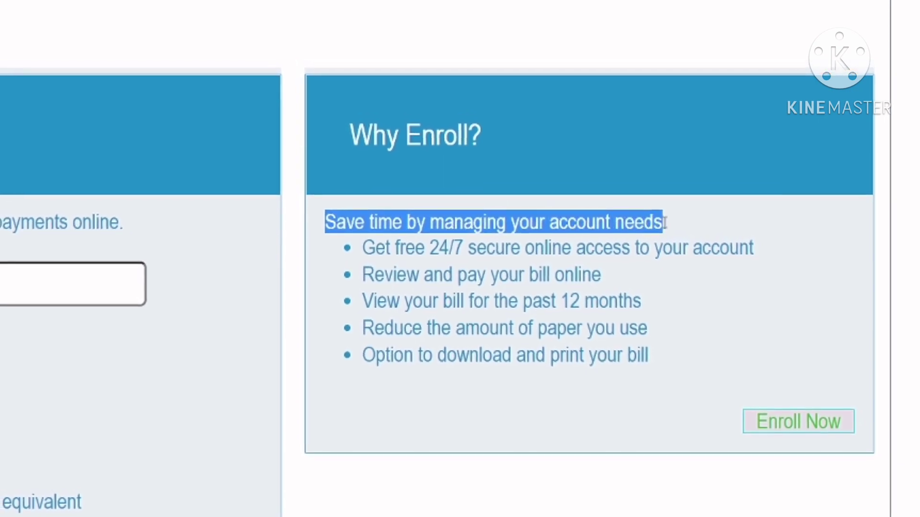
pyautogui.click(688, 228)
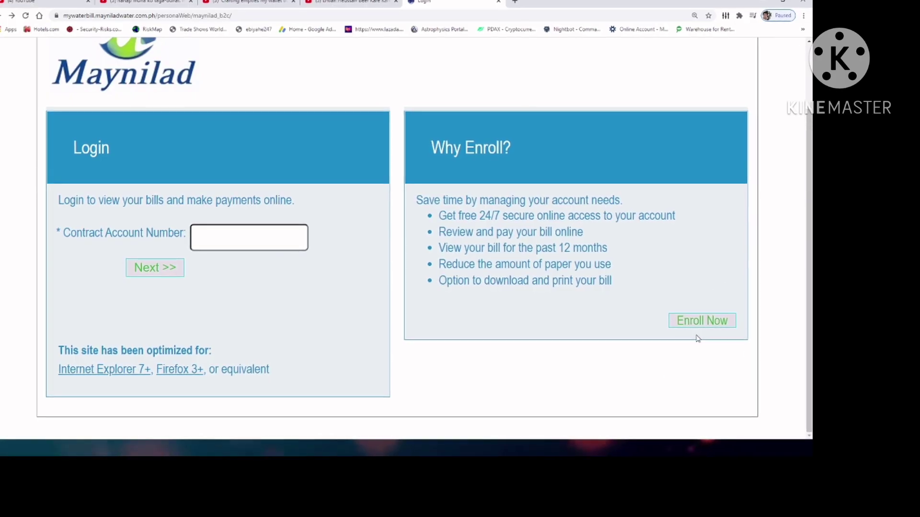
pyautogui.click(701, 323)
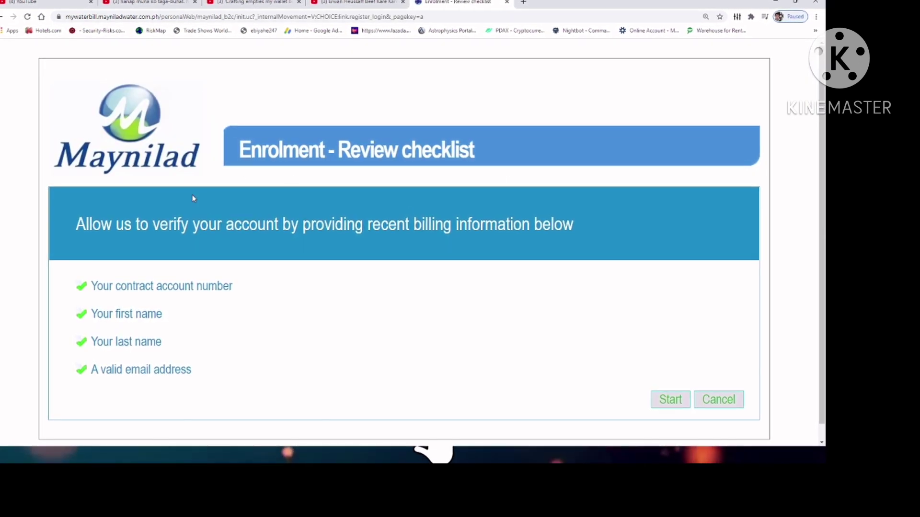
# Review the enrolment checklist of required contract account number, first name, last name and valid email address, and start the enrolment.
pyautogui.scroll(-1, 143, 221)
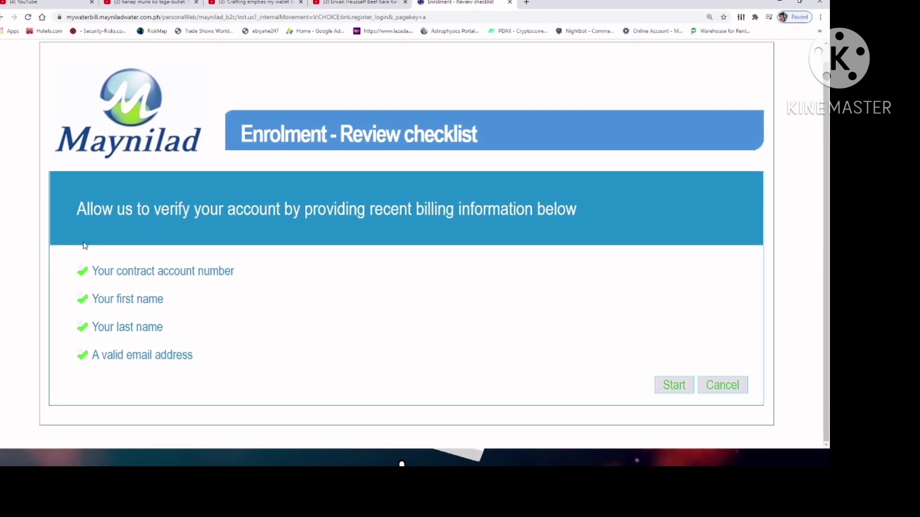
pyautogui.moveTo(79, 210); pyautogui.dragTo(627, 210)
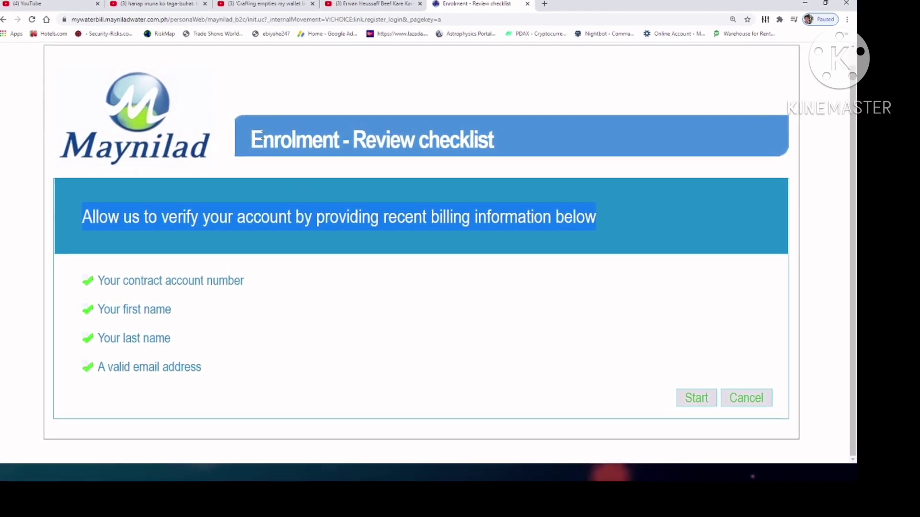
pyautogui.click(507, 136)
pyautogui.moveTo(264, 140); pyautogui.dragTo(511, 135)
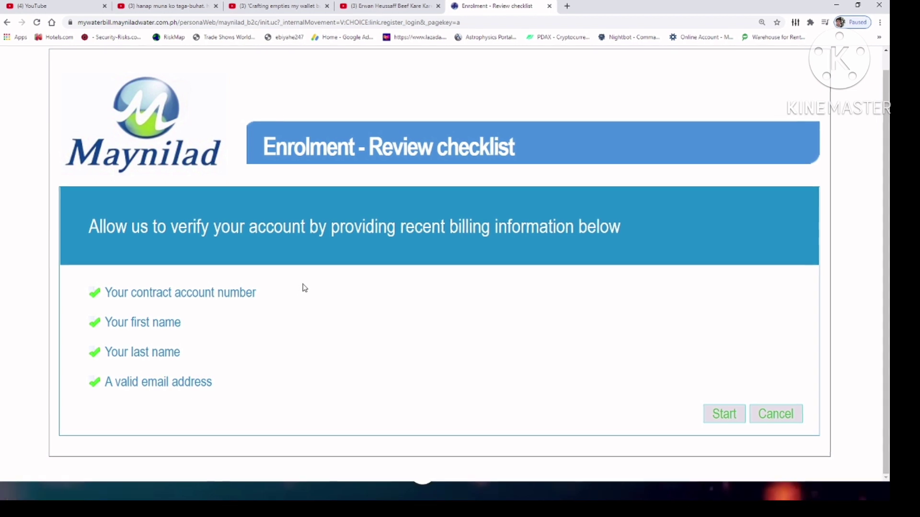
pyautogui.moveTo(261, 293); pyautogui.dragTo(117, 296)
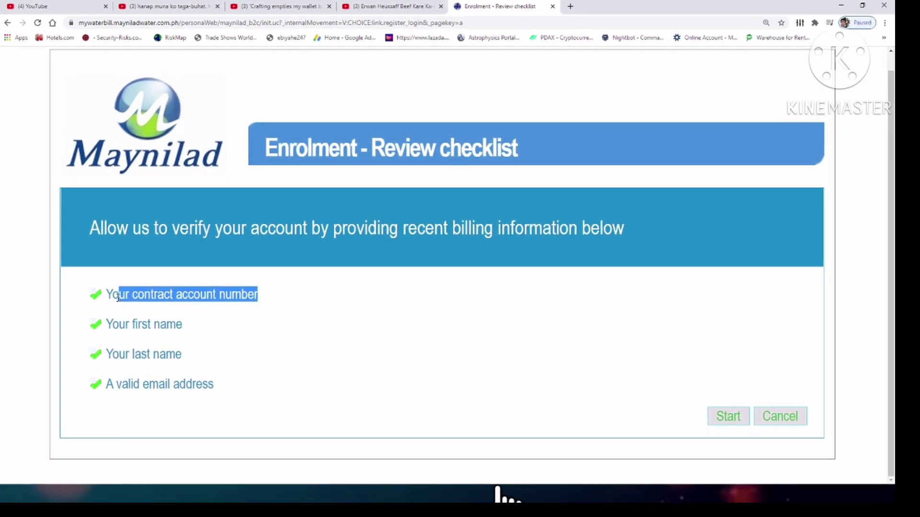
pyautogui.click(258, 319)
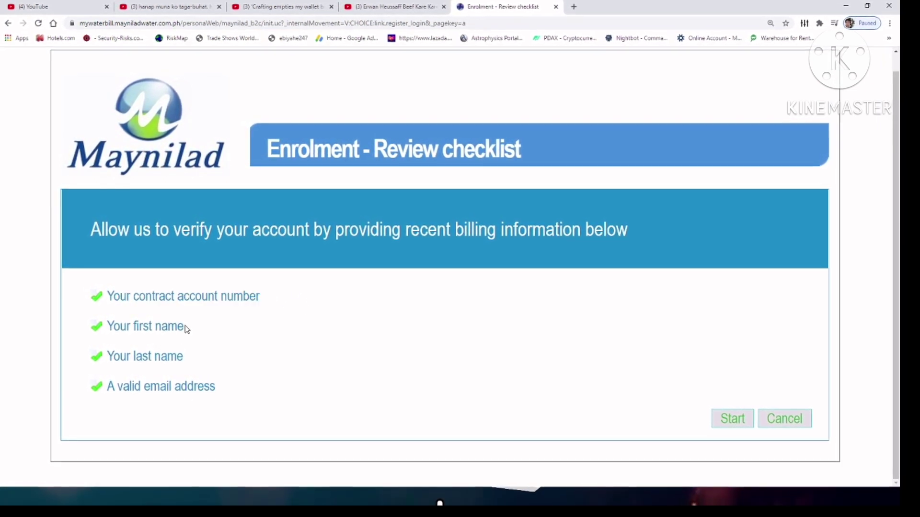
pyautogui.moveTo(103, 389); pyautogui.dragTo(259, 390)
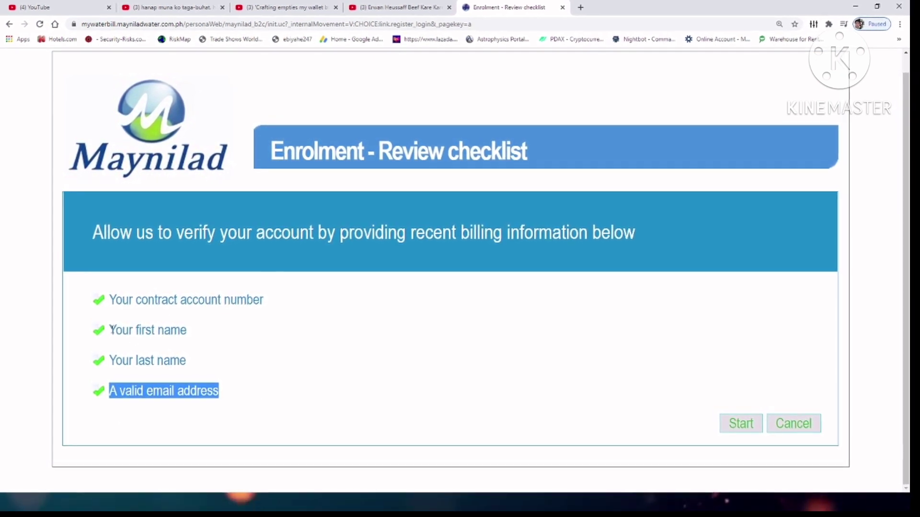
pyautogui.moveTo(110, 330); pyautogui.dragTo(187, 330)
pyautogui.moveTo(110, 361)
pyautogui.mouseDown()
pyautogui.moveTo(208, 362)
pyautogui.moveTo(199, 376)
pyautogui.moveTo(117, 347)
pyautogui.mouseUp()
pyautogui.moveTo(94, 305); pyautogui.dragTo(87, 301)
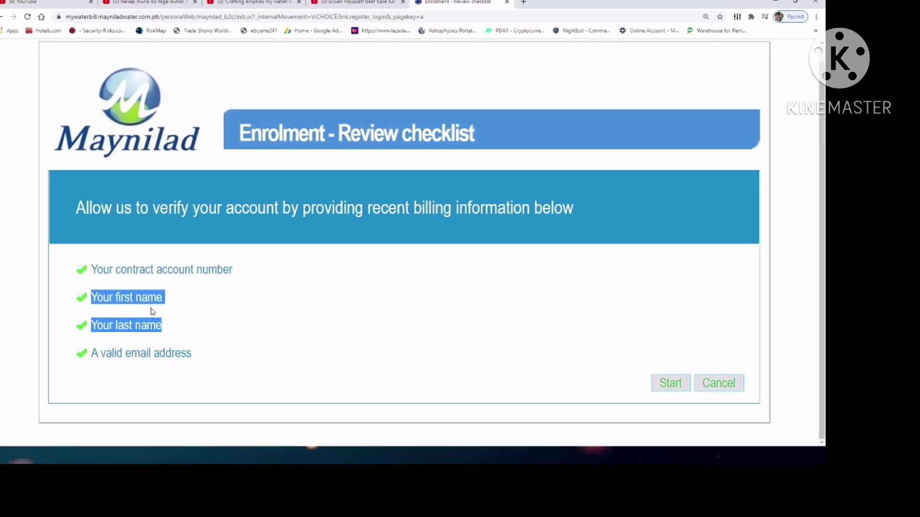
pyautogui.click(186, 320)
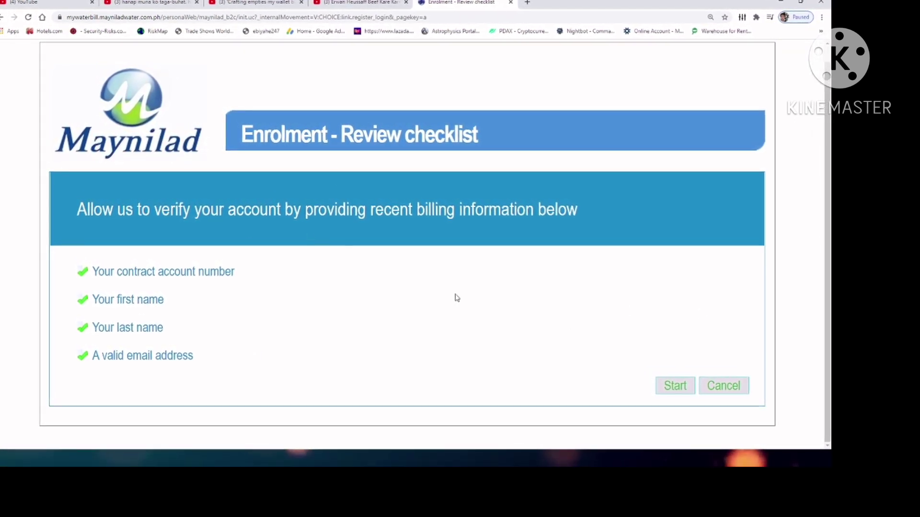
pyautogui.click(683, 391)
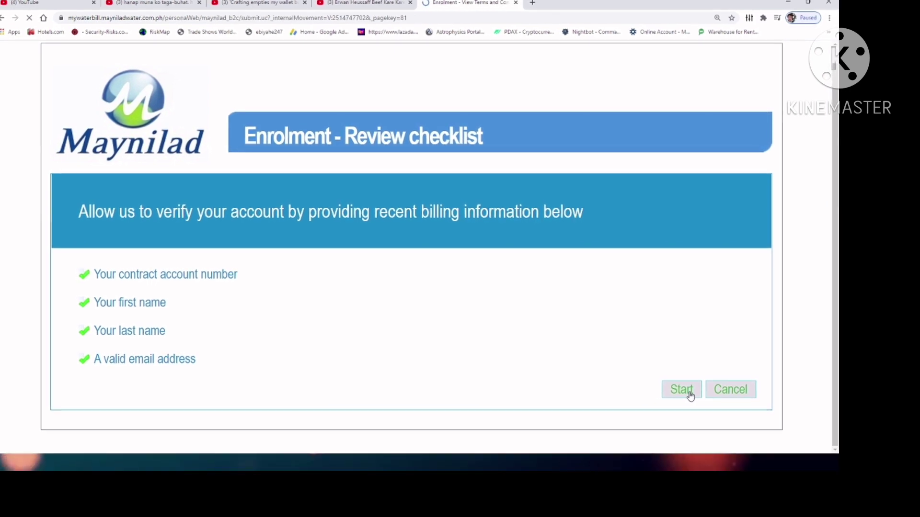
# Read through the Terms and Conditions, agree to the terms of use and continue to the next enrolment step.
pyautogui.scroll(-1, 374, 330)
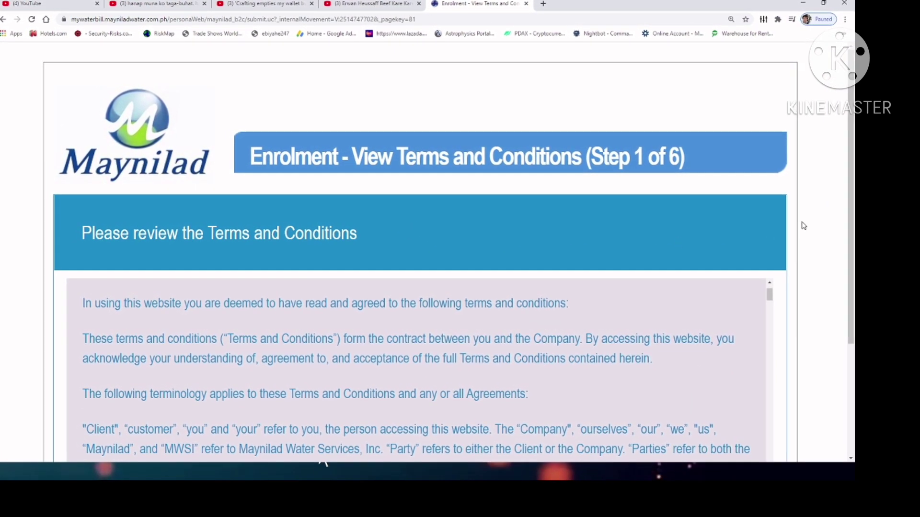
pyautogui.scroll(-3, 824, 223)
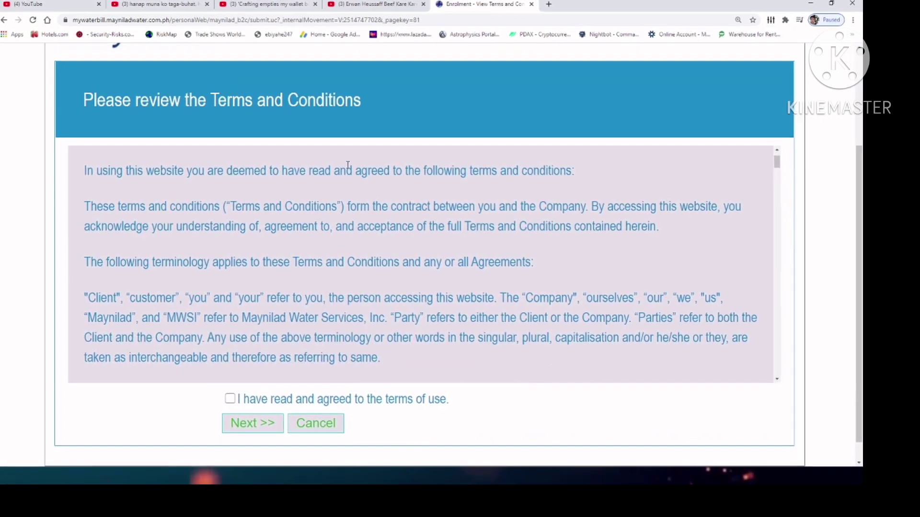
pyautogui.scroll(1, 369, 281)
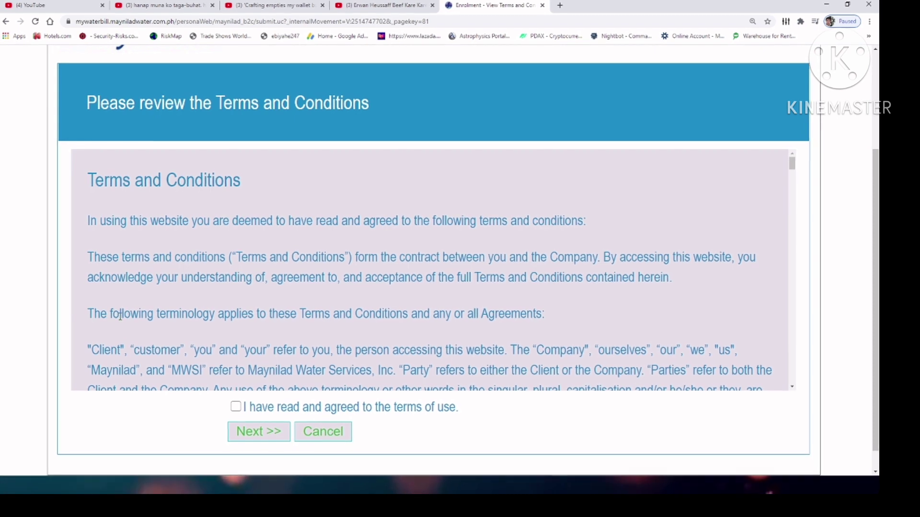
pyautogui.scroll(-2, 191, 297)
pyautogui.moveTo(105, 259); pyautogui.dragTo(371, 258)
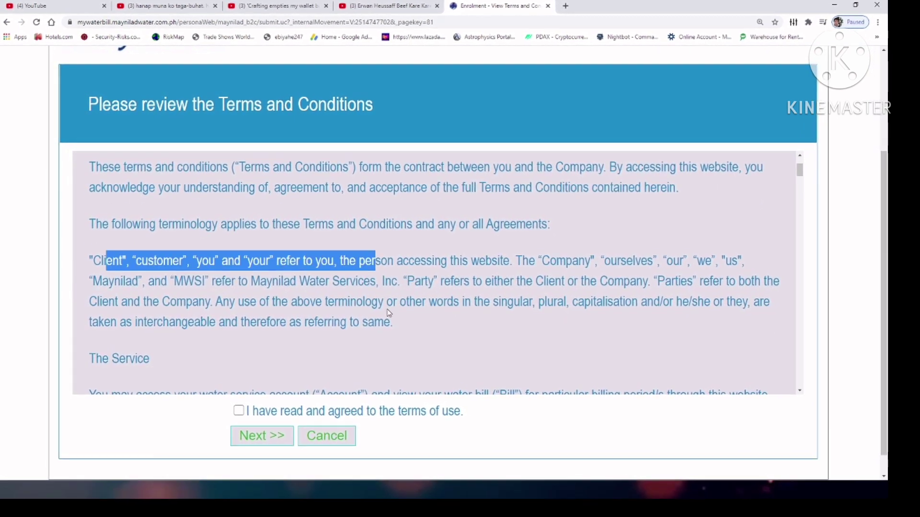
pyautogui.click(389, 312)
pyautogui.scroll(-3, 407, 326)
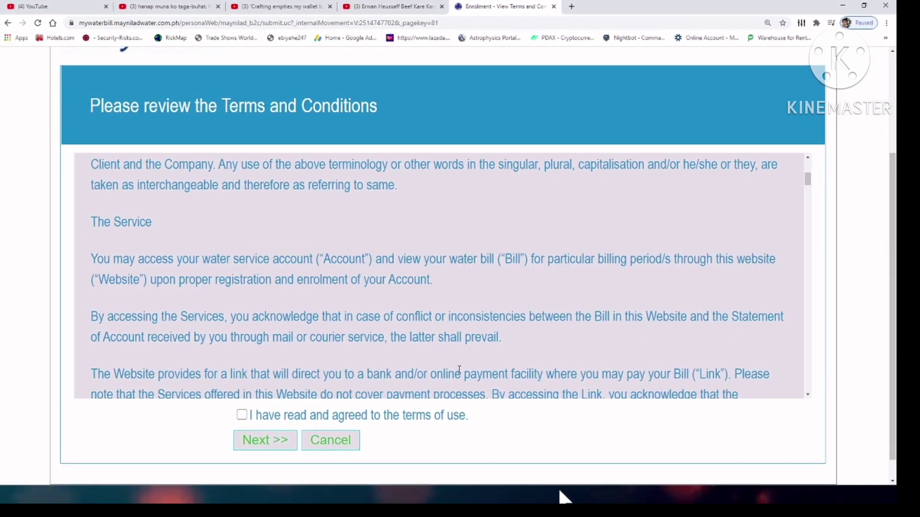
pyautogui.scroll(-4, 459, 370)
pyautogui.scroll(-6, 398, 312)
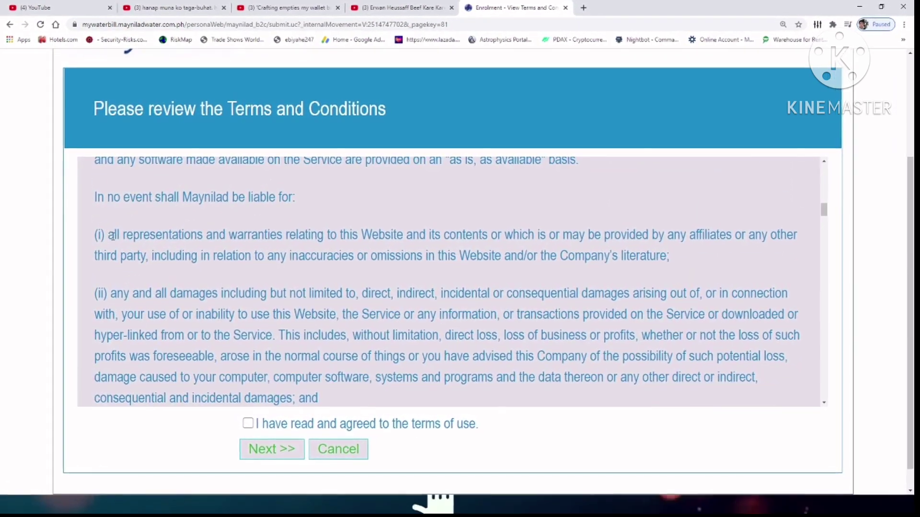
pyautogui.moveTo(110, 235); pyautogui.dragTo(653, 293)
pyautogui.click(653, 293)
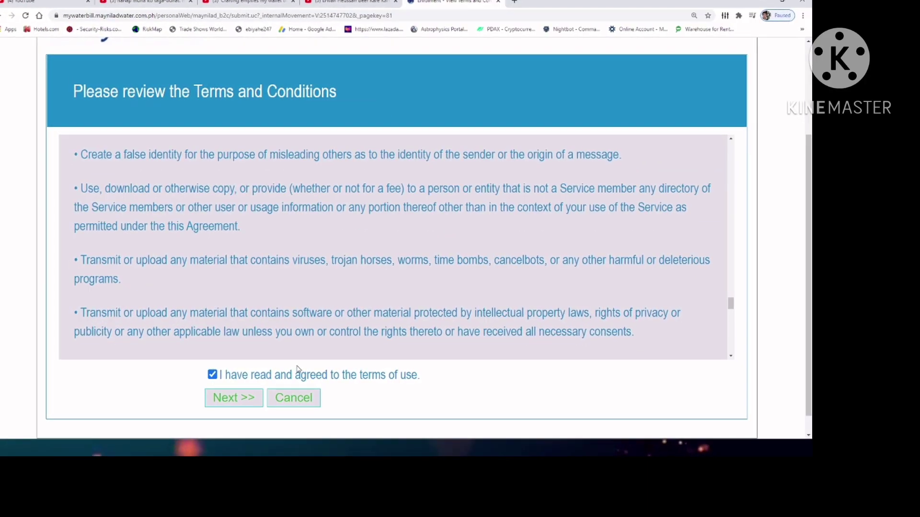
pyautogui.click(233, 397)
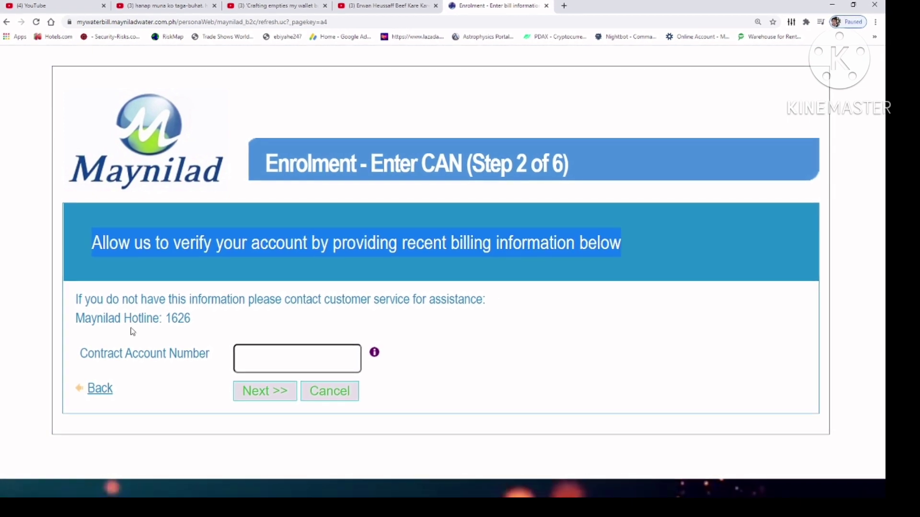
# Check the hotline and the help note for the Contract Account Number, enter the contract account number and continue.
pyautogui.moveTo(194, 320); pyautogui.dragTo(168, 319)
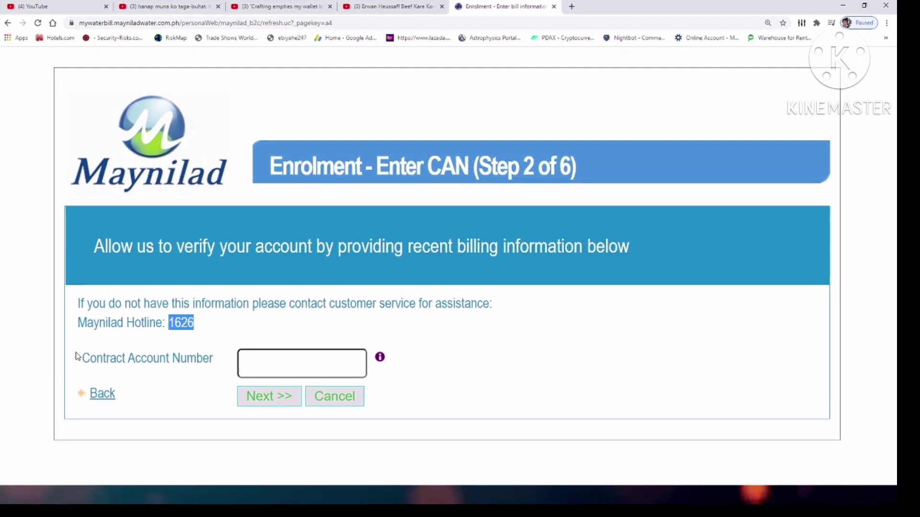
pyautogui.click(382, 359)
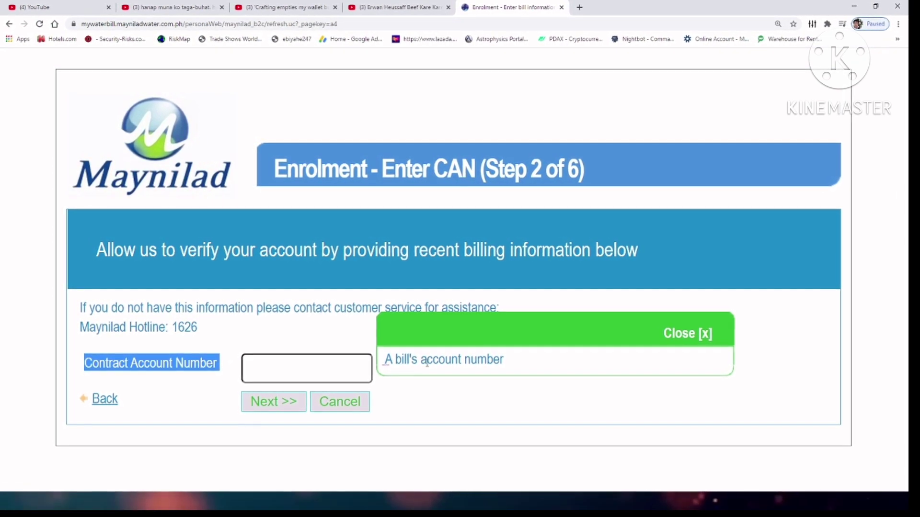
pyautogui.click(711, 336)
pyautogui.click(259, 371)
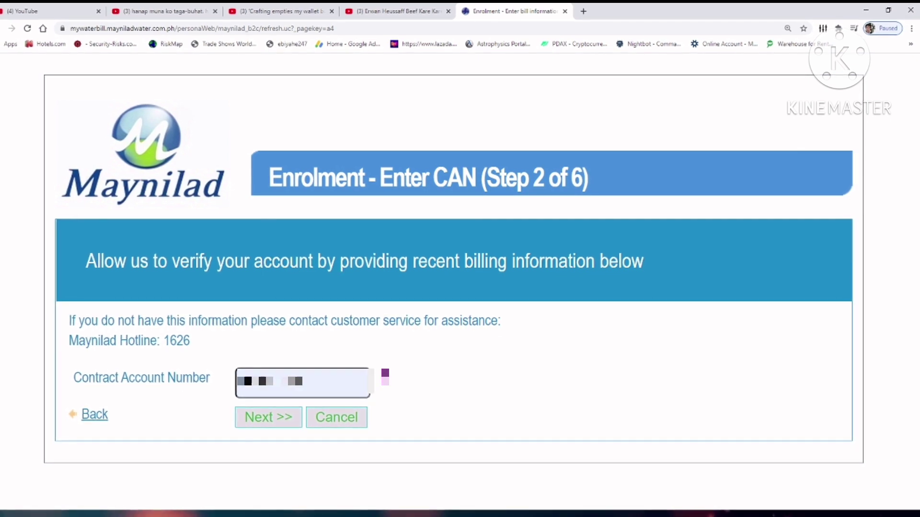
pyautogui.click(274, 418)
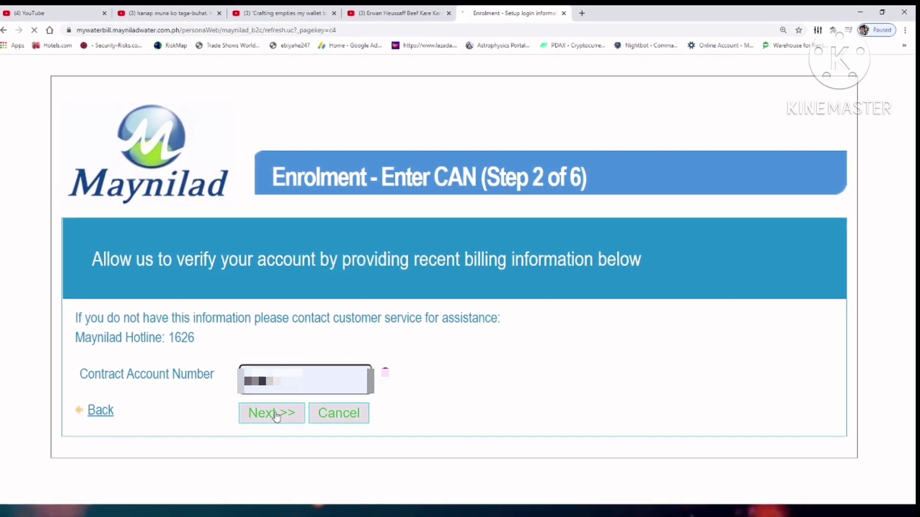
# Submit the contract account number on the login page and answer the secret question about the favorite color.
pyautogui.scroll(-2, 500, 378)
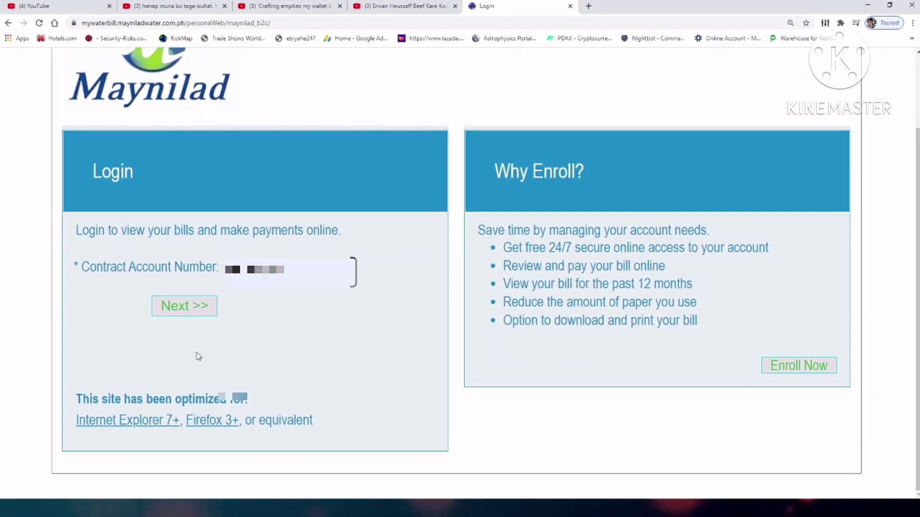
pyautogui.click(184, 396)
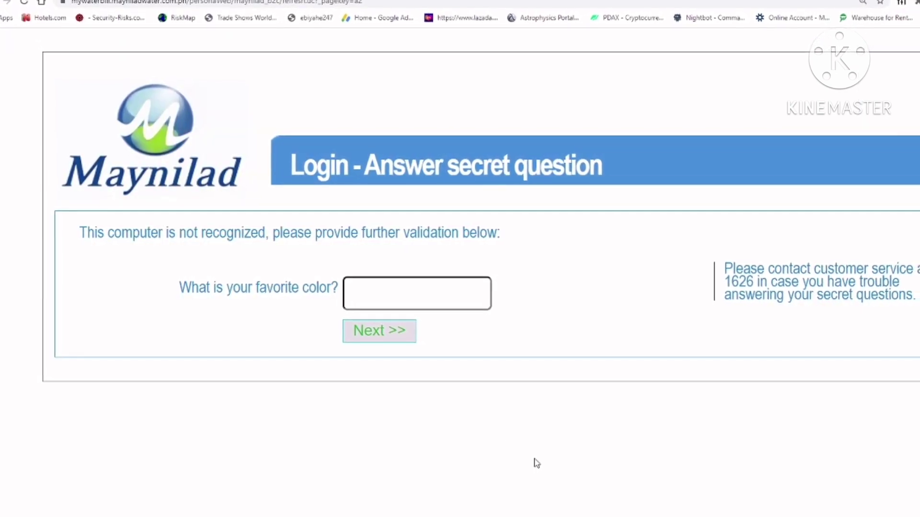
pyautogui.moveTo(271, 234); pyautogui.dragTo(413, 233)
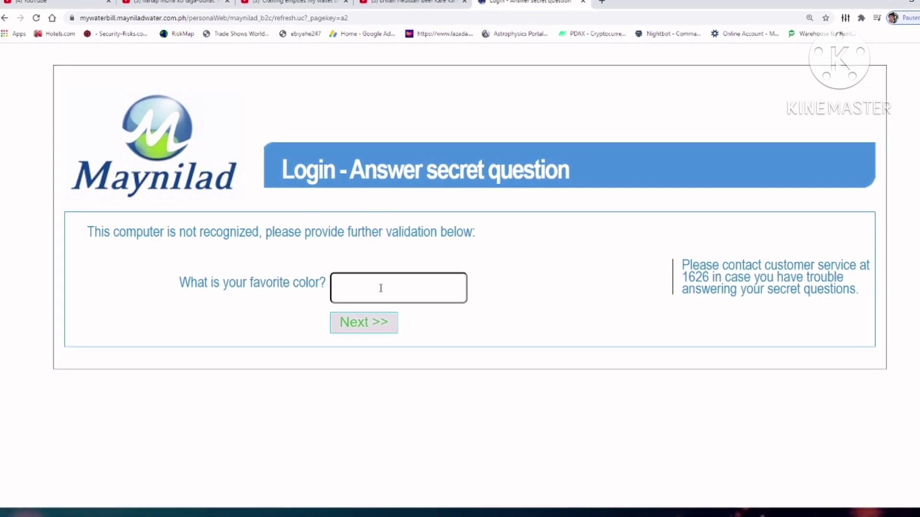
pyautogui.write('d')
pyautogui.click(355, 324)
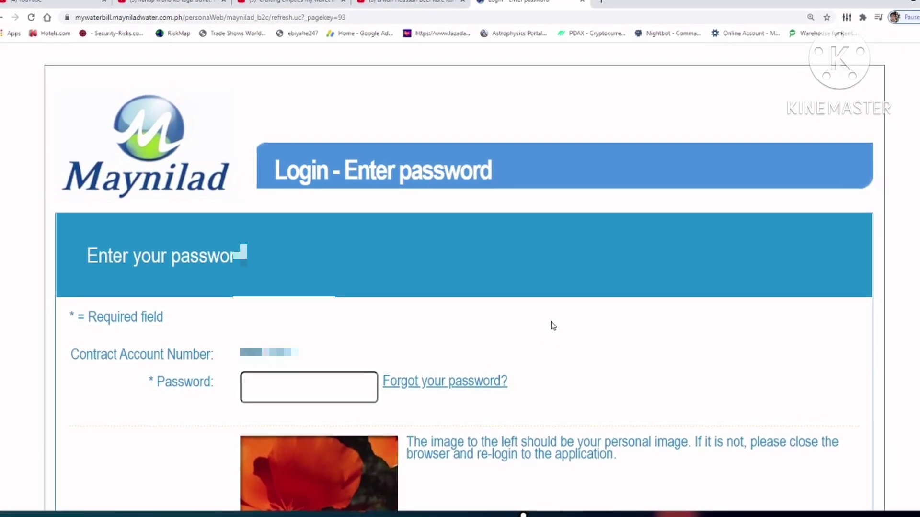
# Enter the account password, keep the computer set for future account access, log in and view the account overview.
pyautogui.scroll(-1, 554, 327)
pyautogui.scroll(-1, 551, 325)
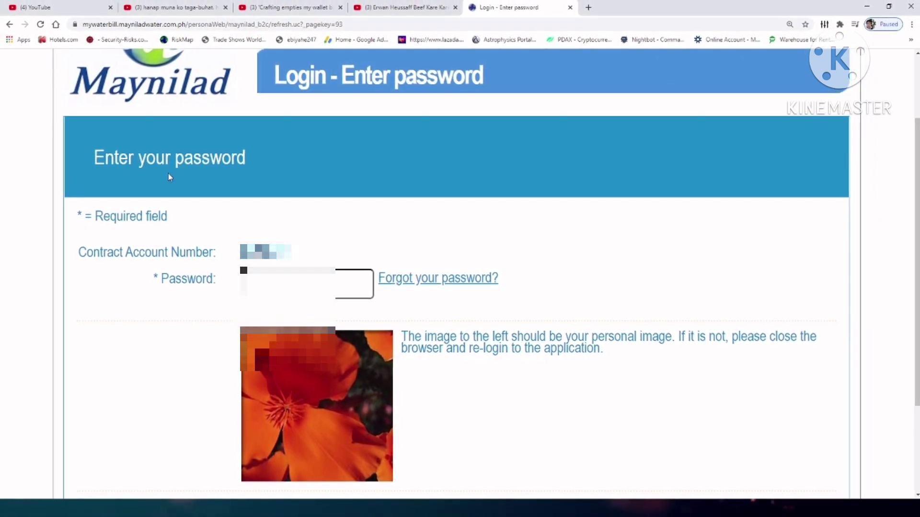
pyautogui.scroll(-3, 508, 335)
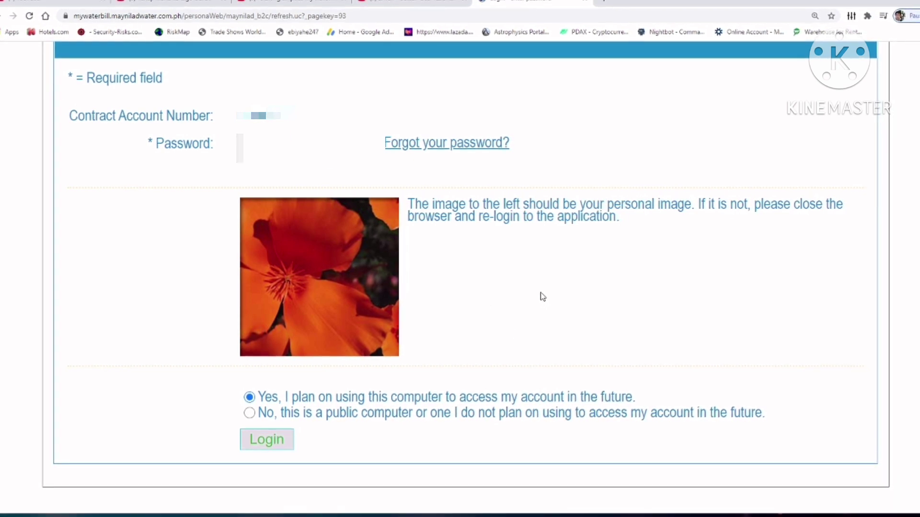
pyautogui.scroll(1, 532, 293)
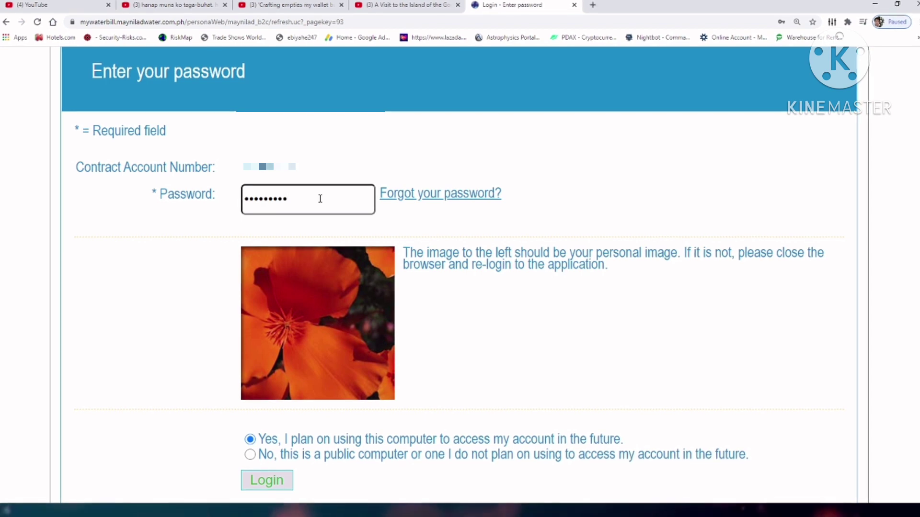
pyautogui.scroll(-1, 376, 250)
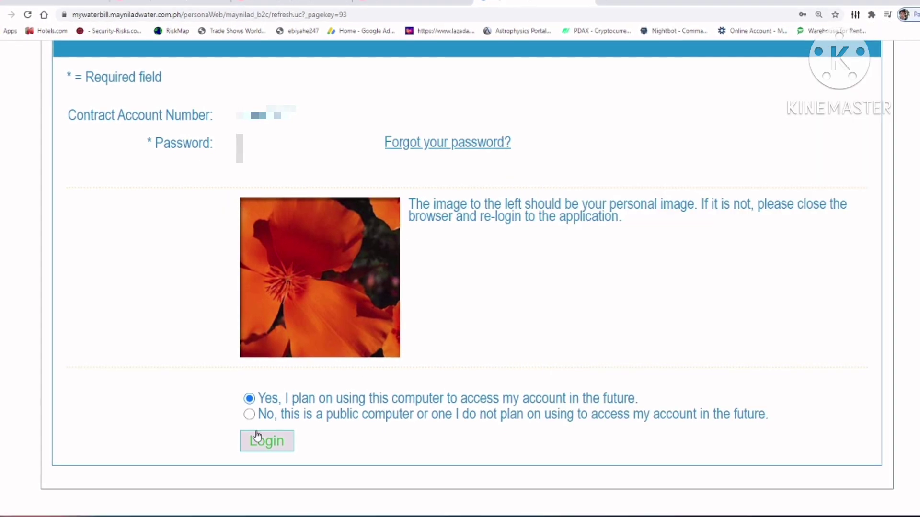
pyautogui.click(262, 429)
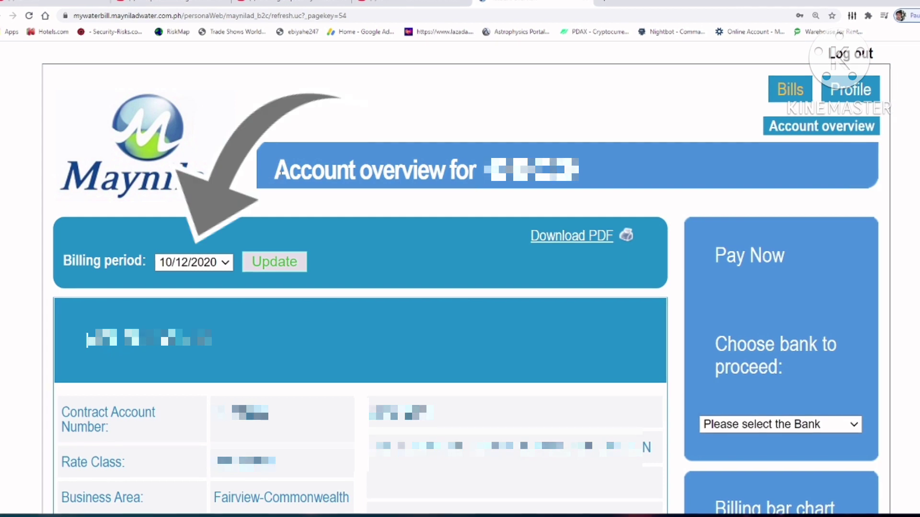
pyautogui.moveTo(274, 170); pyautogui.dragTo(577, 172)
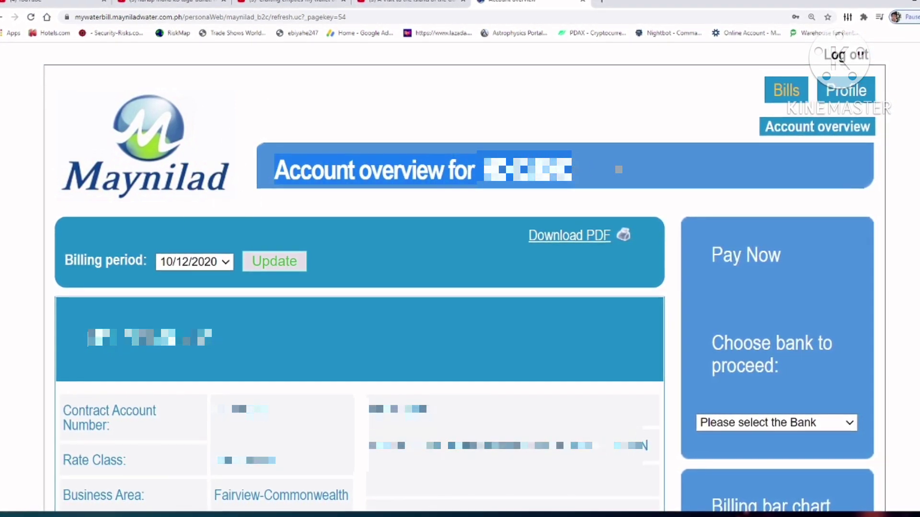
pyautogui.click(19, 303)
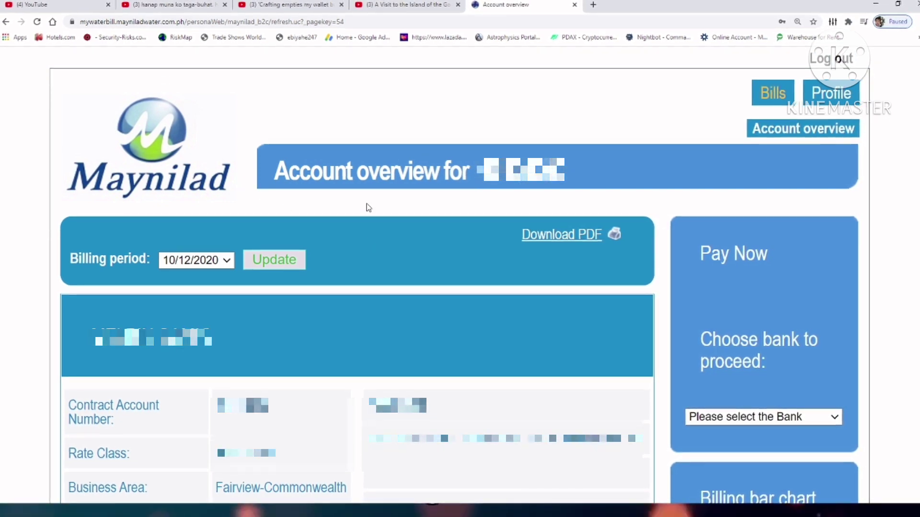
# Open the account profile and review the login information, secret questions and contact information sections.
pyautogui.click(569, 240)
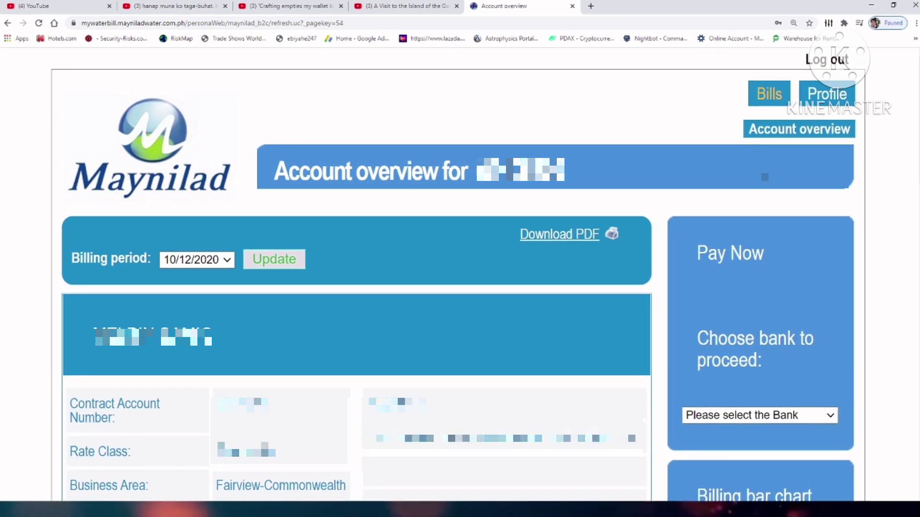
pyautogui.click(821, 103)
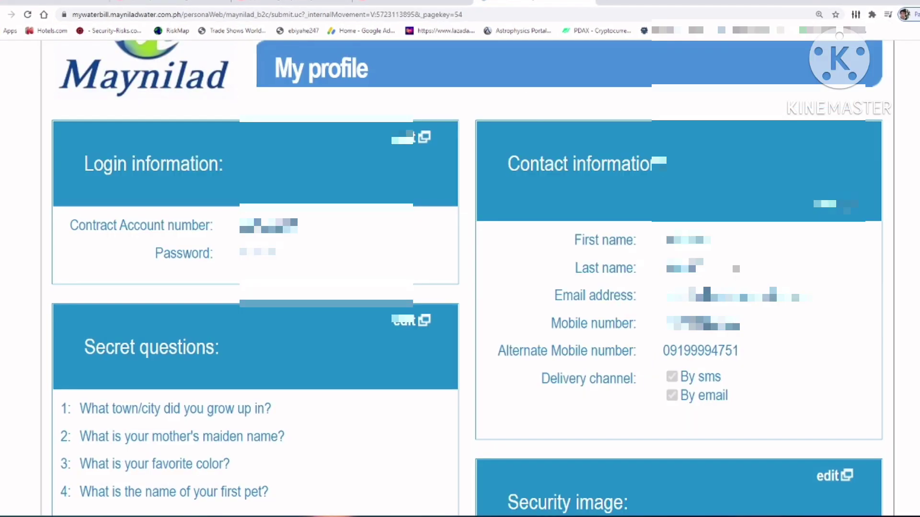
pyautogui.scroll(-2, 460, 287)
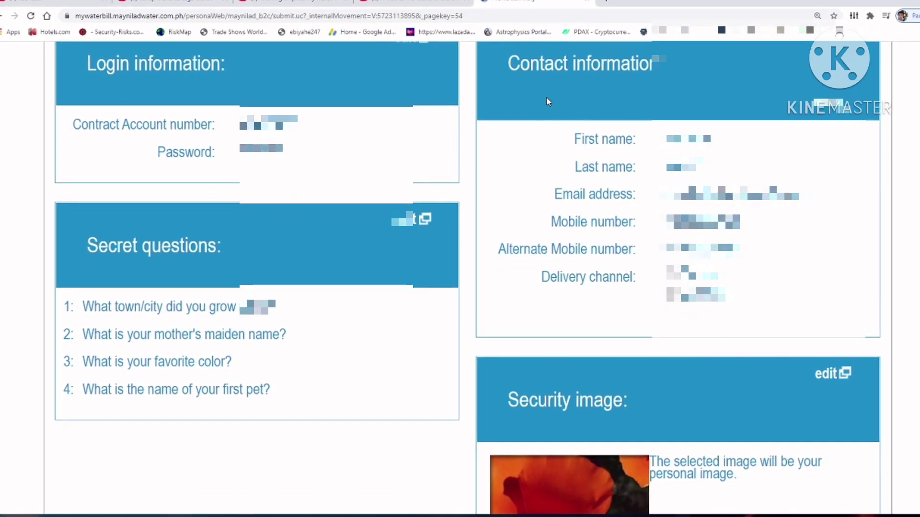
pyautogui.click(817, 131)
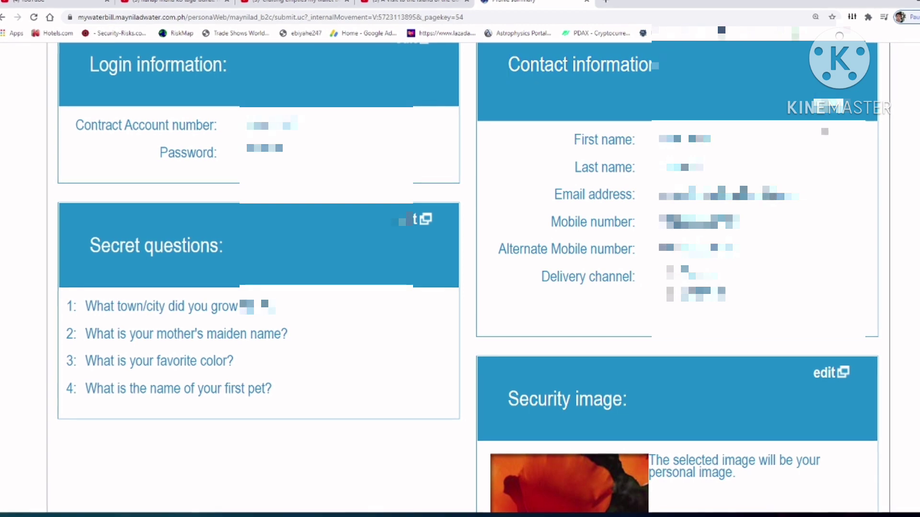
pyautogui.moveTo(626, 138); pyautogui.dragTo(773, 326)
pyautogui.click(585, 292)
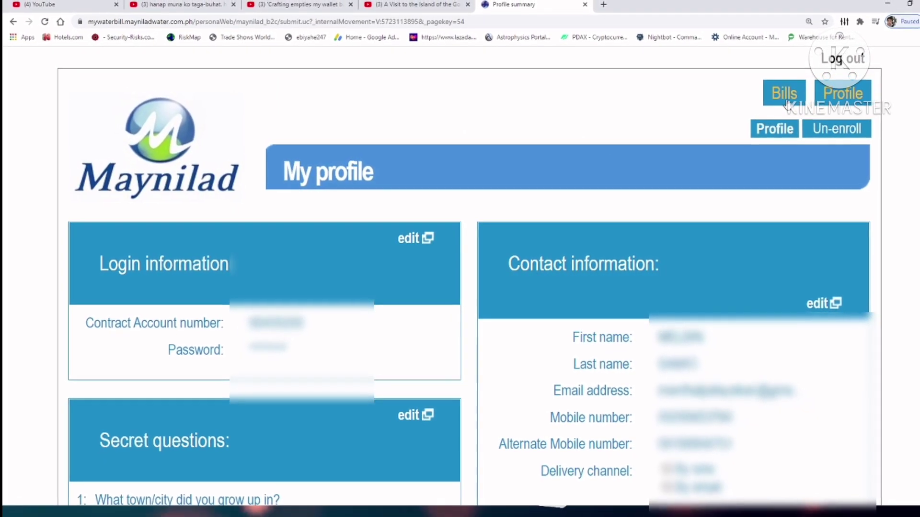
# Return to the bills overview and examine the account details, bar charts, meter readings and billing summary.
pyautogui.click(786, 101)
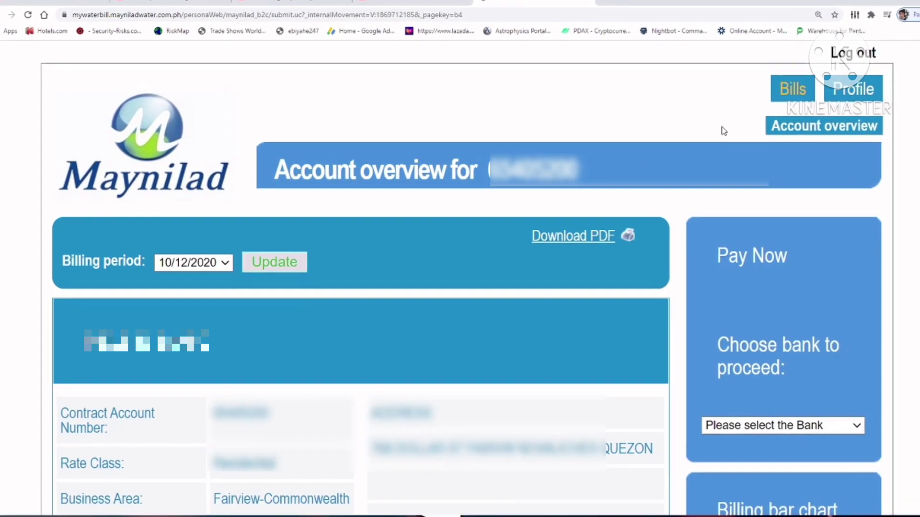
pyautogui.scroll(-5, 670, 144)
pyautogui.scroll(3, 642, 162)
pyautogui.scroll(-1, 482, 192)
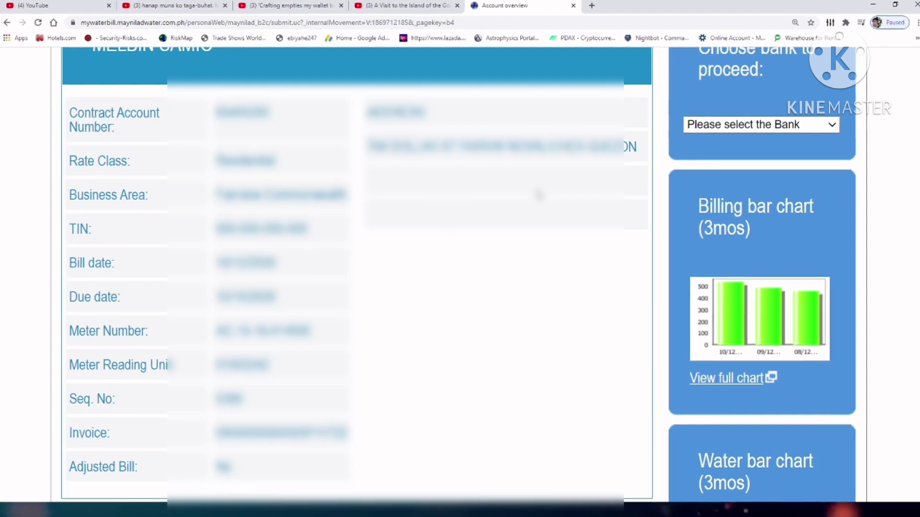
pyautogui.scroll(2, 539, 195)
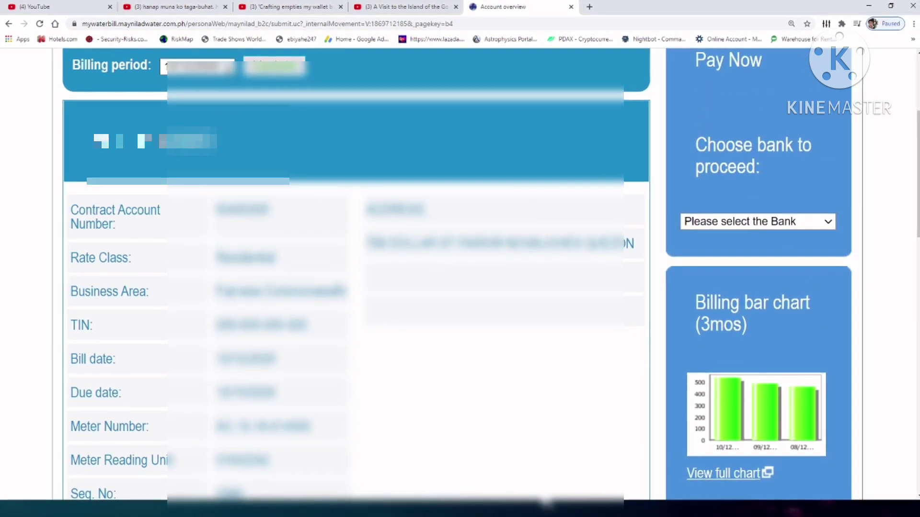
pyautogui.scroll(-10, 471, 318)
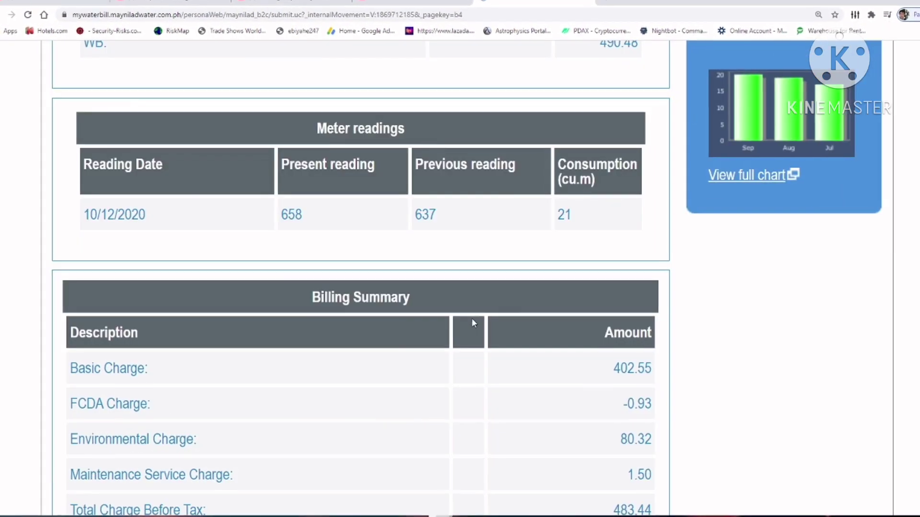
pyautogui.scroll(15, 467, 318)
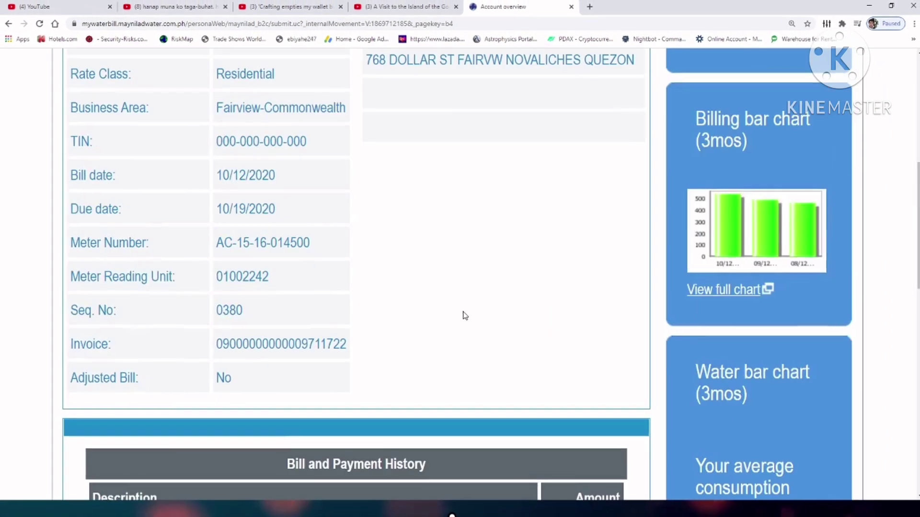
# Examine the Pay Now bank selection, close the blank page and return to the account overview.
pyautogui.moveTo(710, 256); pyautogui.dragTo(829, 260)
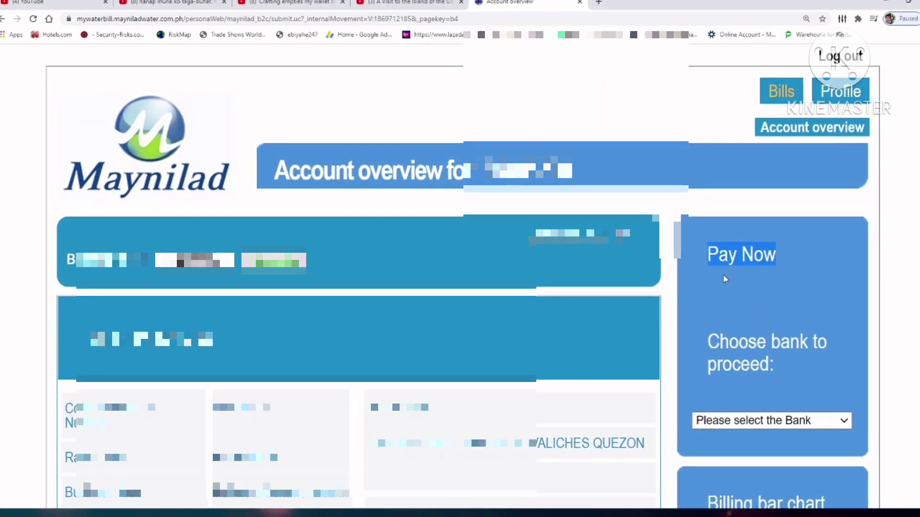
pyautogui.click(811, 304)
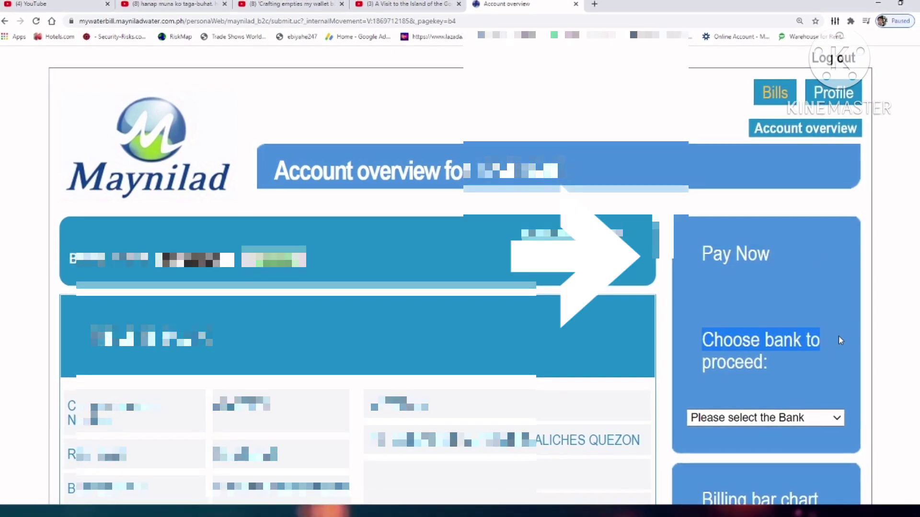
pyautogui.scroll(-2, 828, 336)
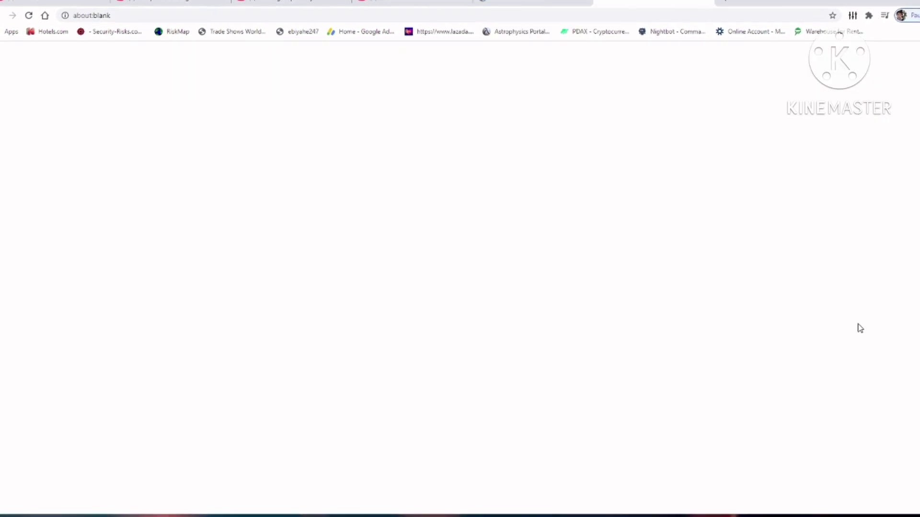
pyautogui.click(548, 4)
pyautogui.click(689, 7)
pyautogui.click(705, 5)
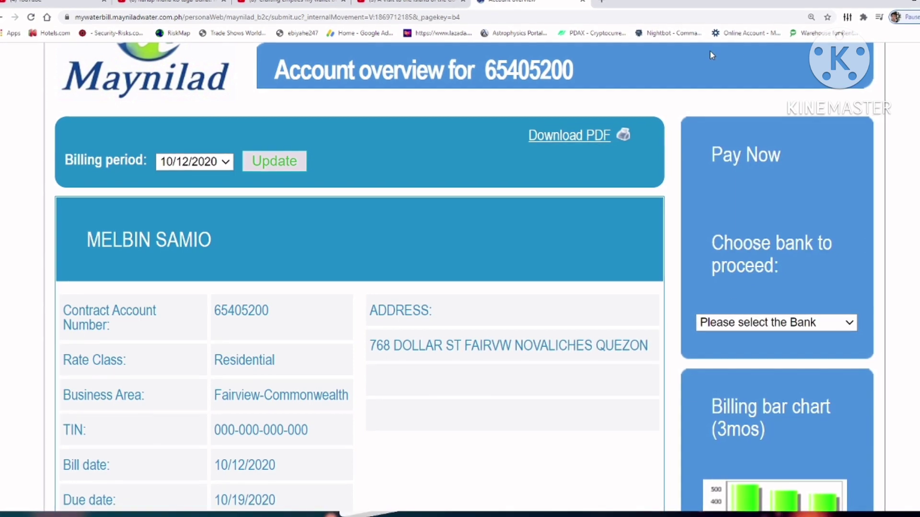
# Choose Metrobank as the payment bank, look at its website and return to the account overview.
pyautogui.click(850, 330)
pyautogui.click(817, 355)
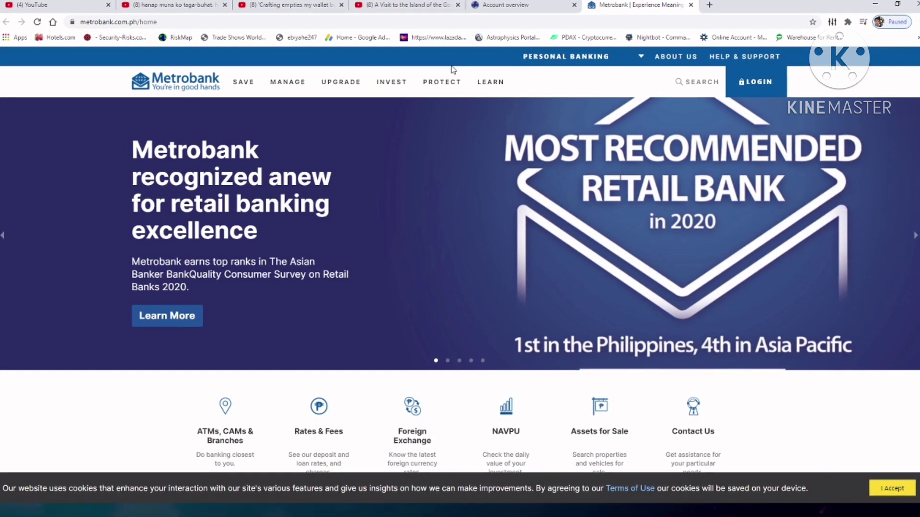
pyautogui.click(502, 10)
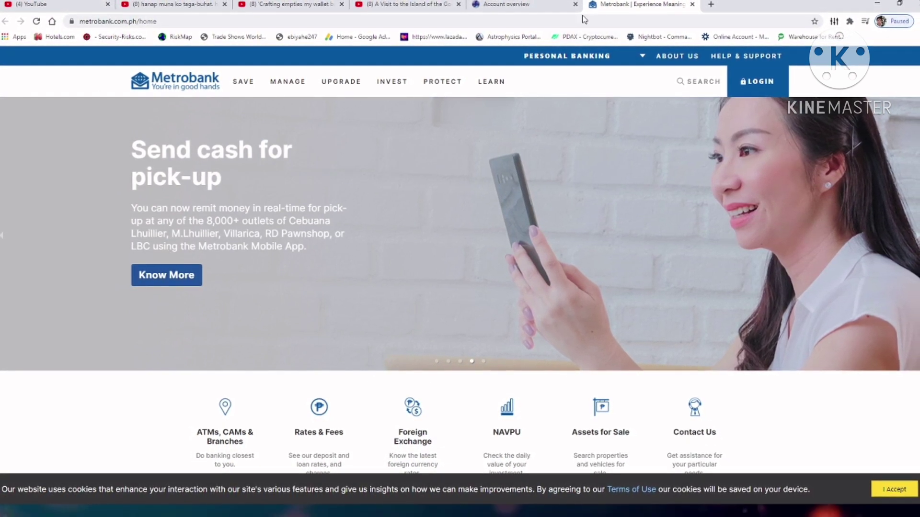
pyautogui.click(553, 10)
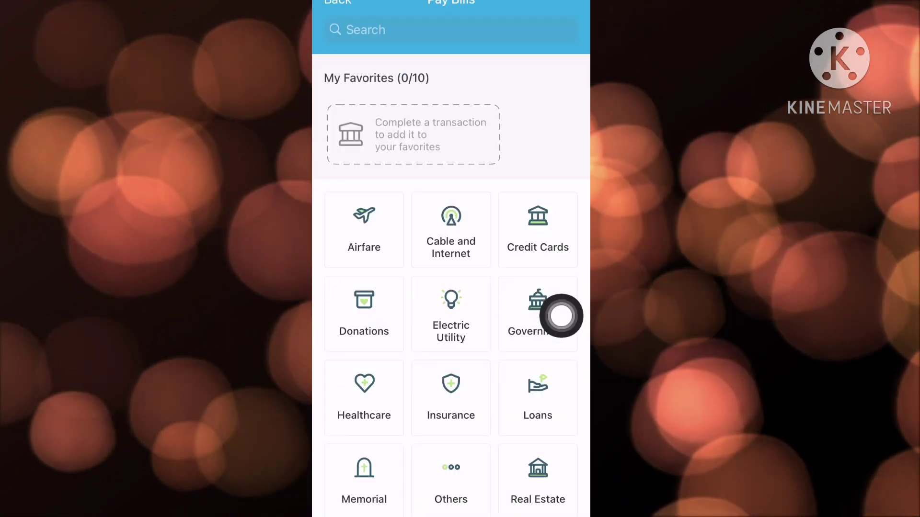
# Switch to the mobile payment app's Pay Bills screen and open the Water Utility biller category.
pyautogui.scroll(-4, 561, 316)
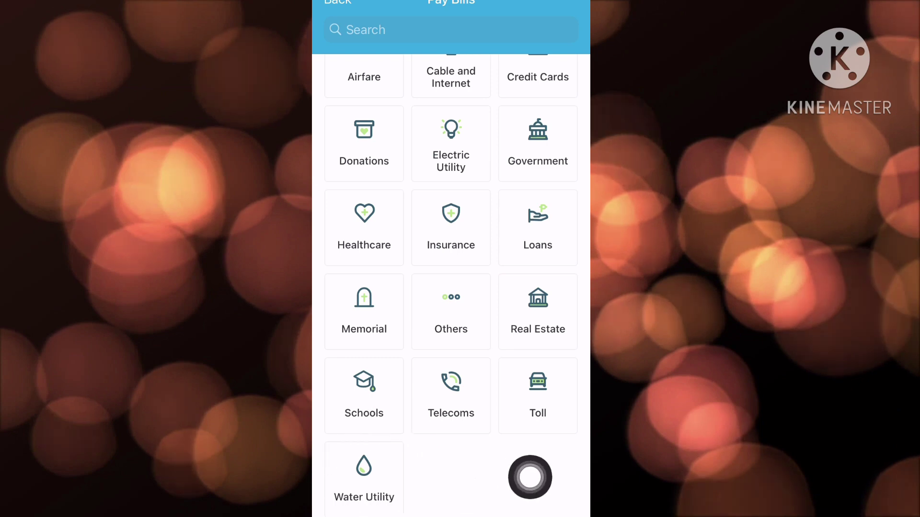
pyautogui.click(365, 477)
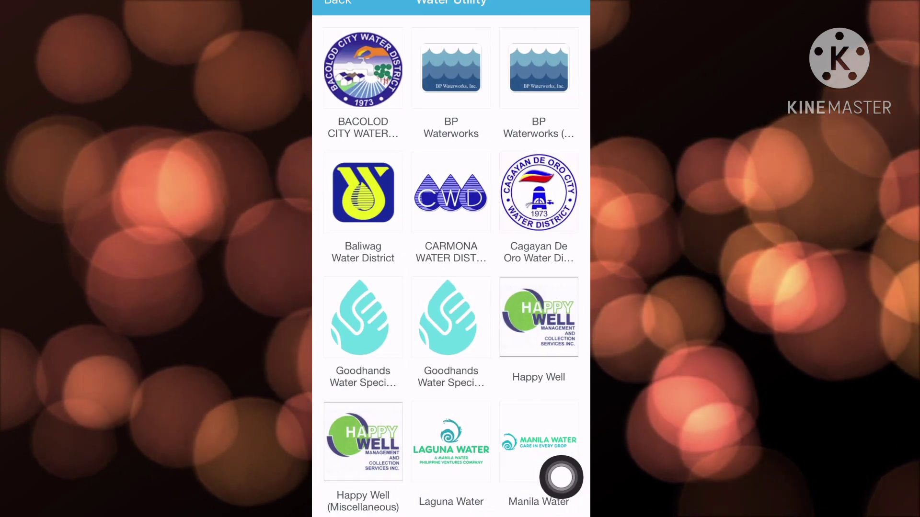